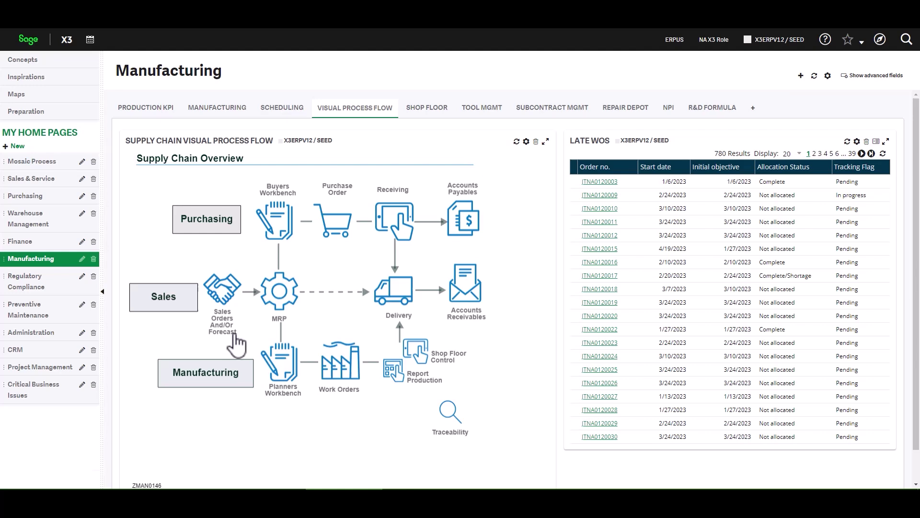
click(237, 345)
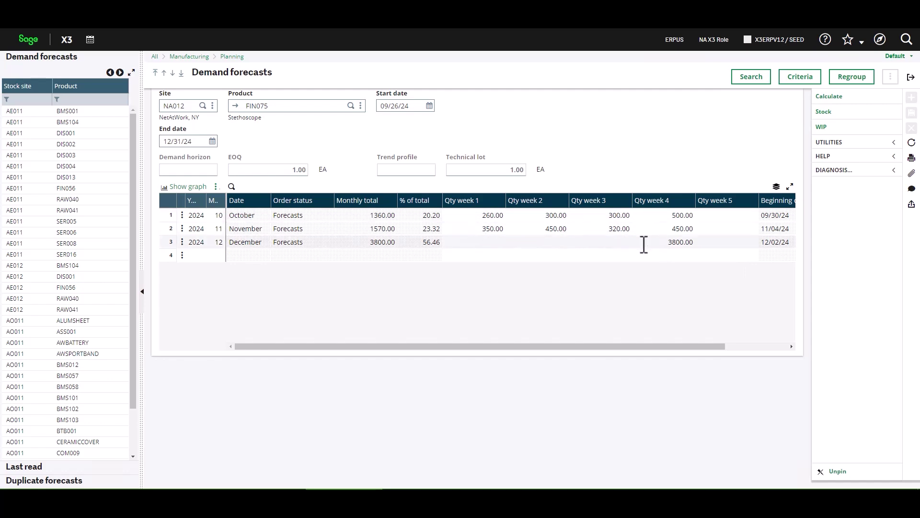
click(911, 78)
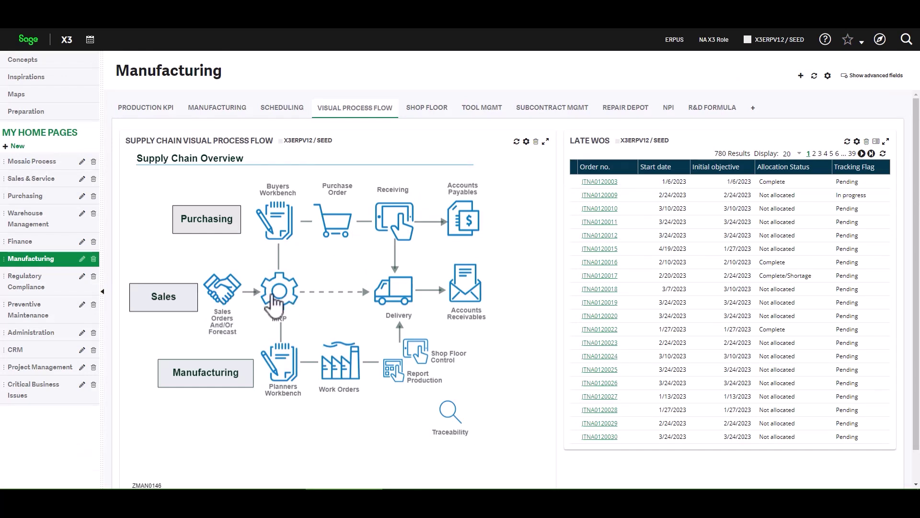
click(279, 292)
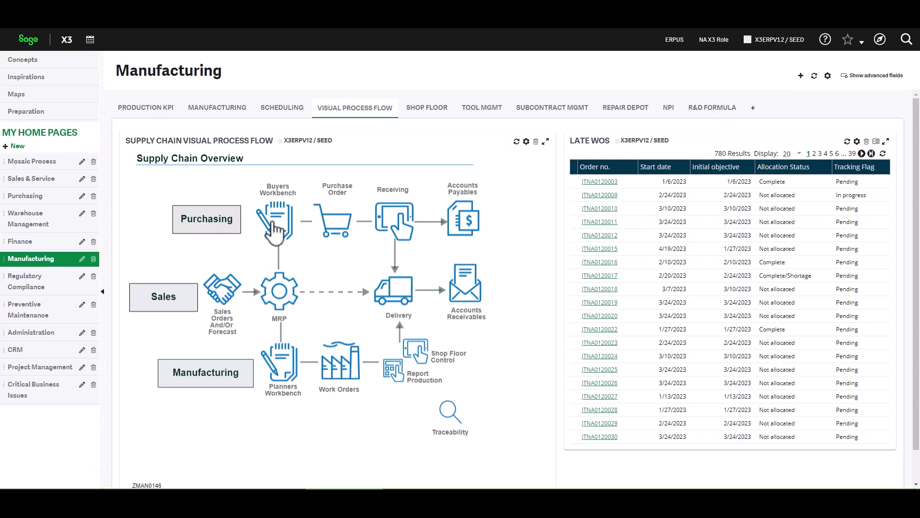
Step: In the Buyers Workbench, search purchase suggestions for products RAW001 through RAW010 at site NA012
click(281, 218)
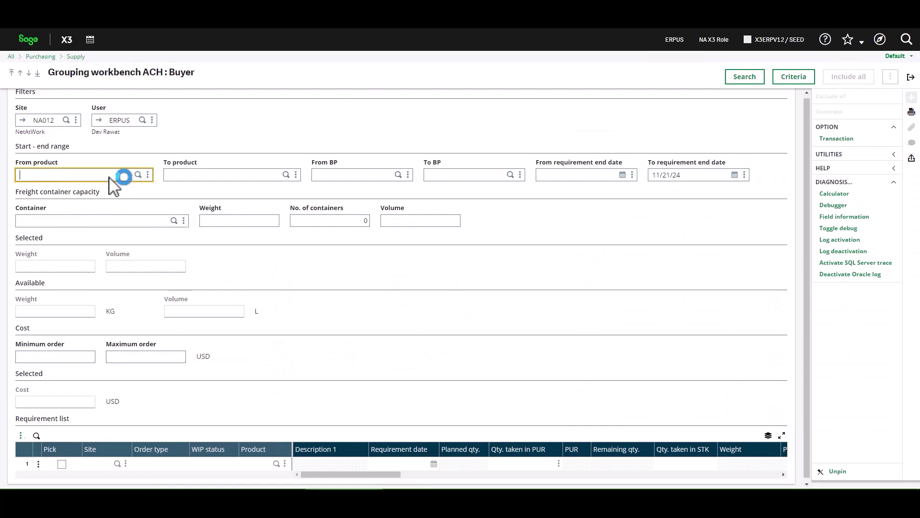
text(RAW0)
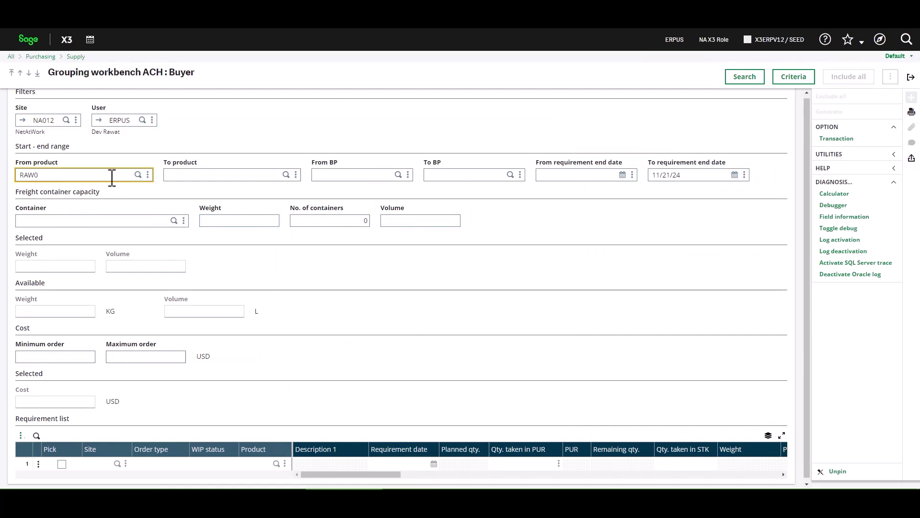
text(01)
key(Tab)
key(End)
key(BackSpace)
key(BackSpace)
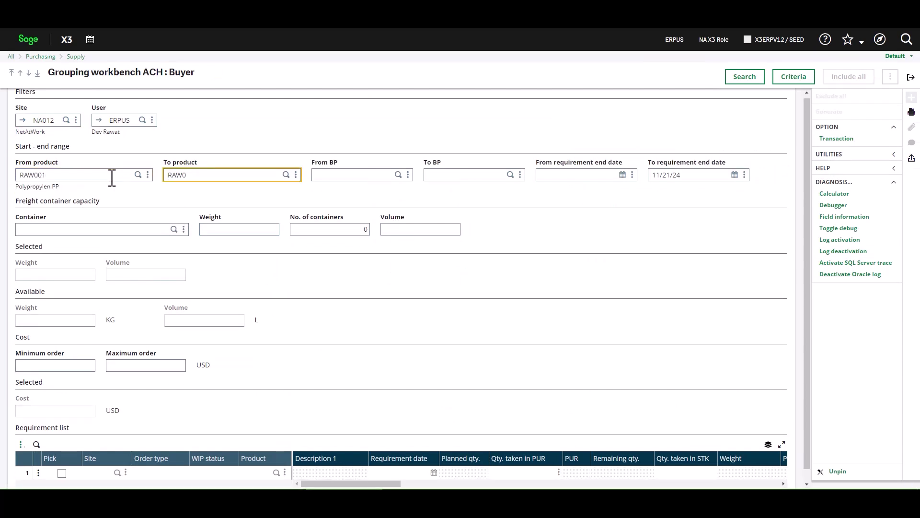
text(10)
click(291, 268)
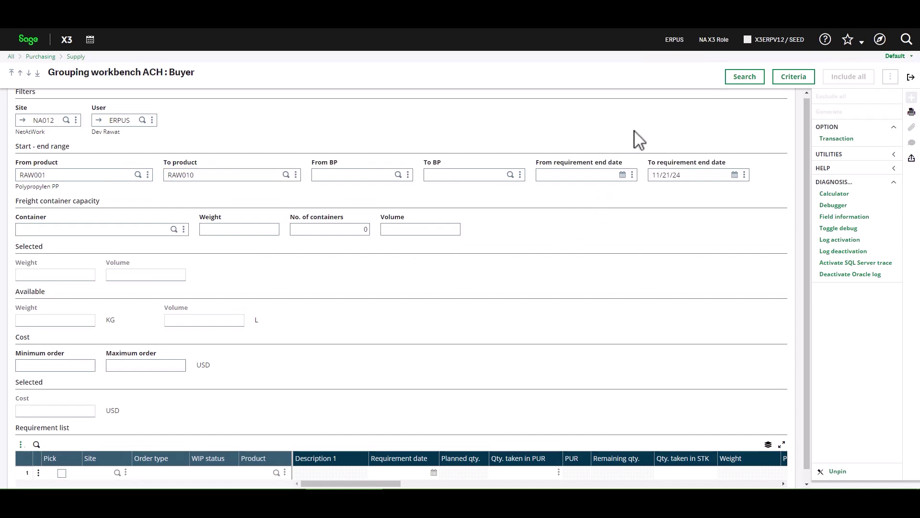
click(733, 83)
scroll(610, 212, down, 3)
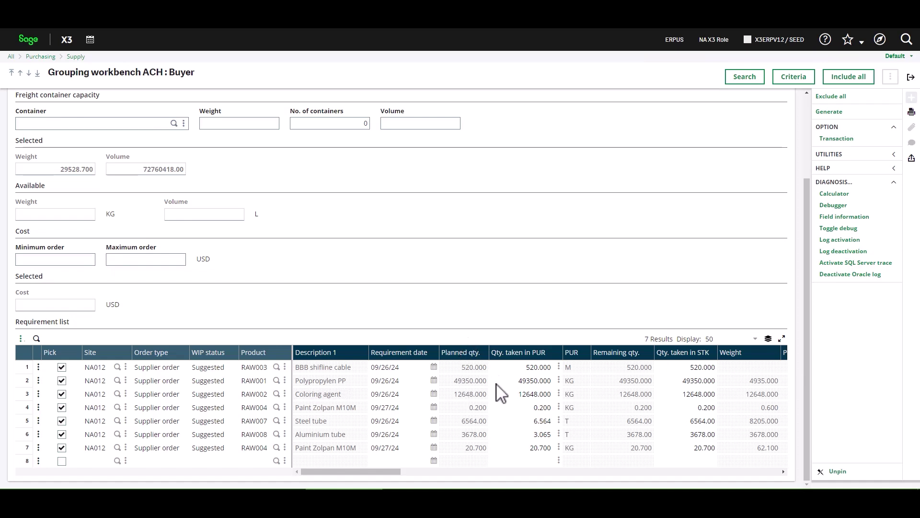
scroll(296, 253, up, 3)
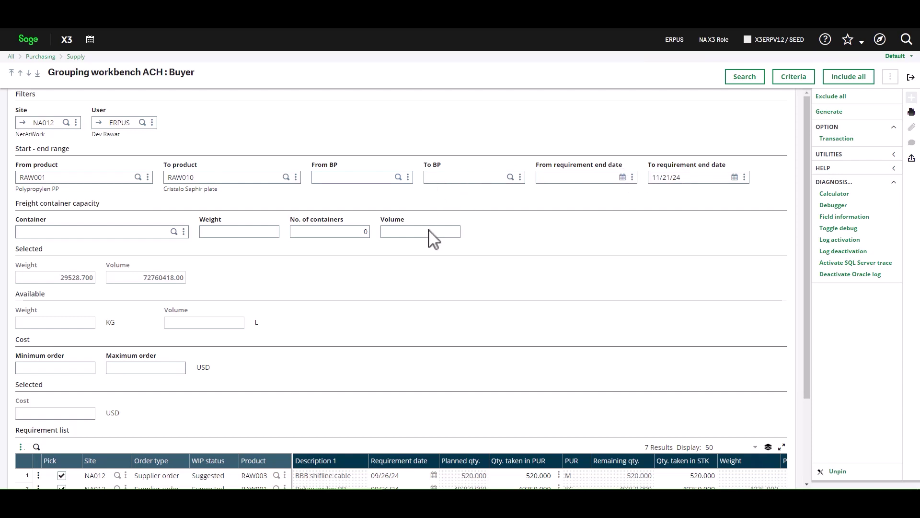
scroll(430, 234, down, 3)
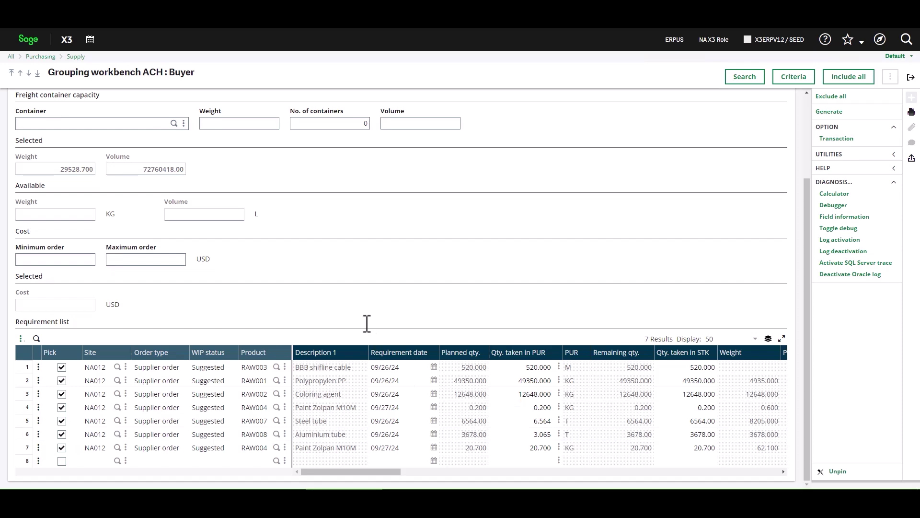
scroll(366, 323, up, 3)
Step: Clear the Site filter and reload the purchase suggestions across all sites
double_click(61, 124)
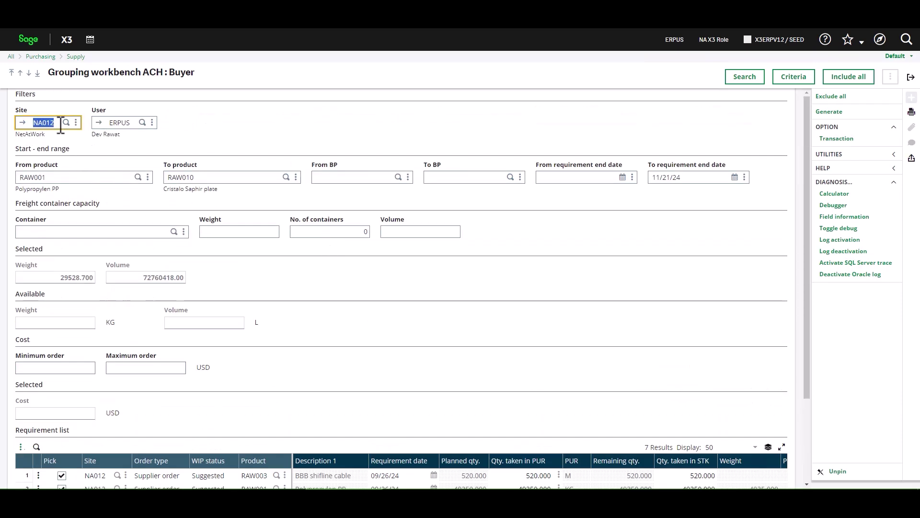
key(BackSpace)
key(Tab)
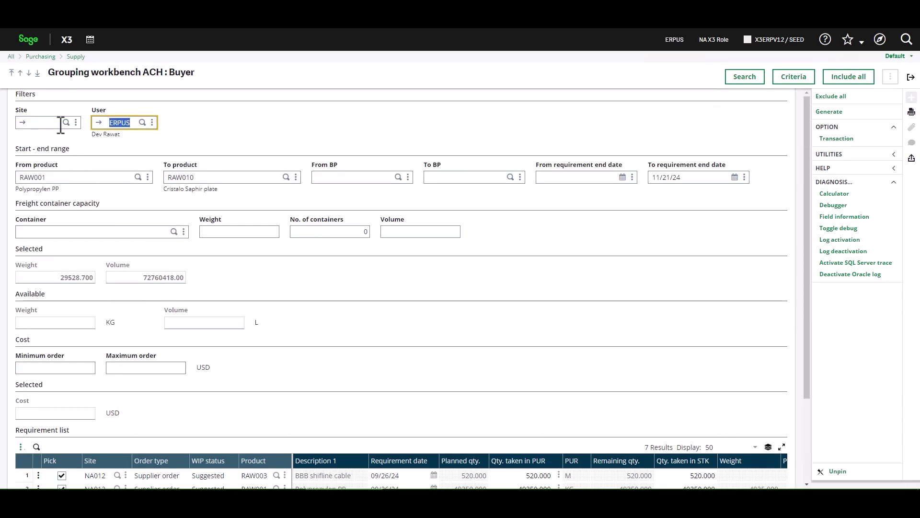
click(740, 77)
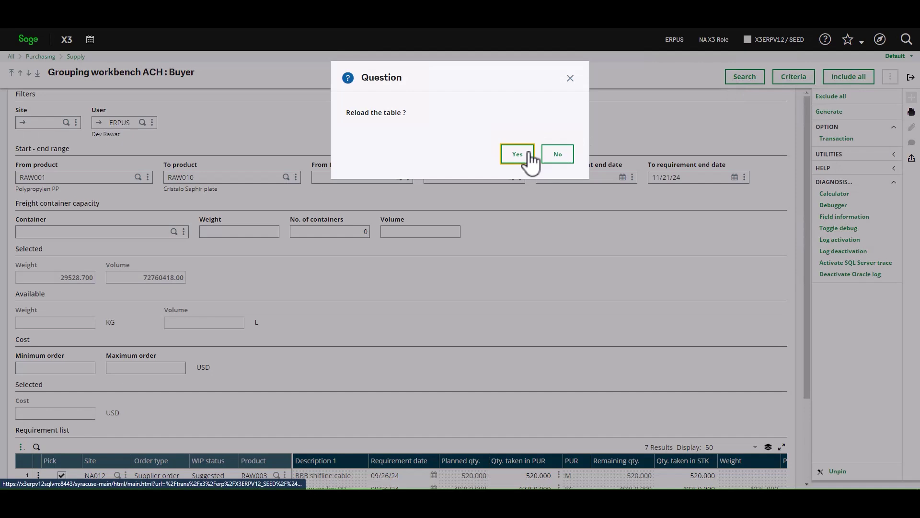
click(528, 157)
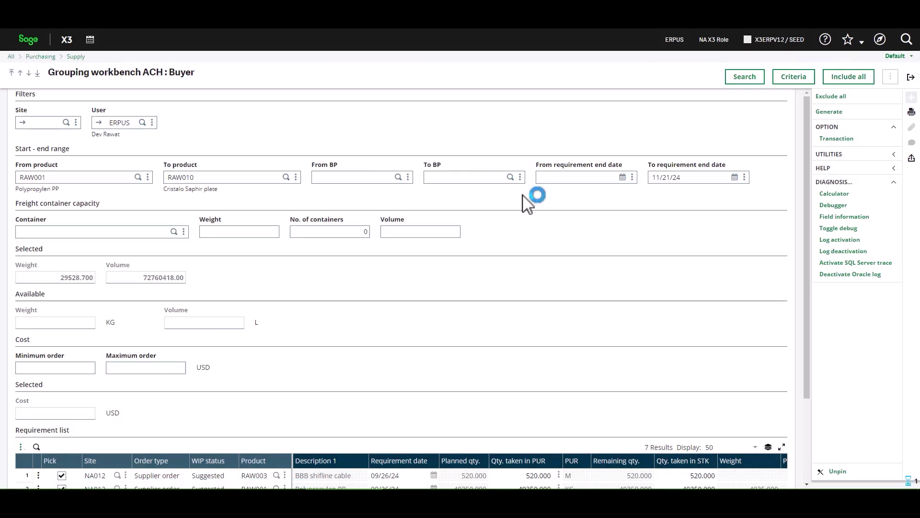
scroll(496, 288, down, 2)
scroll(446, 378, down, 3)
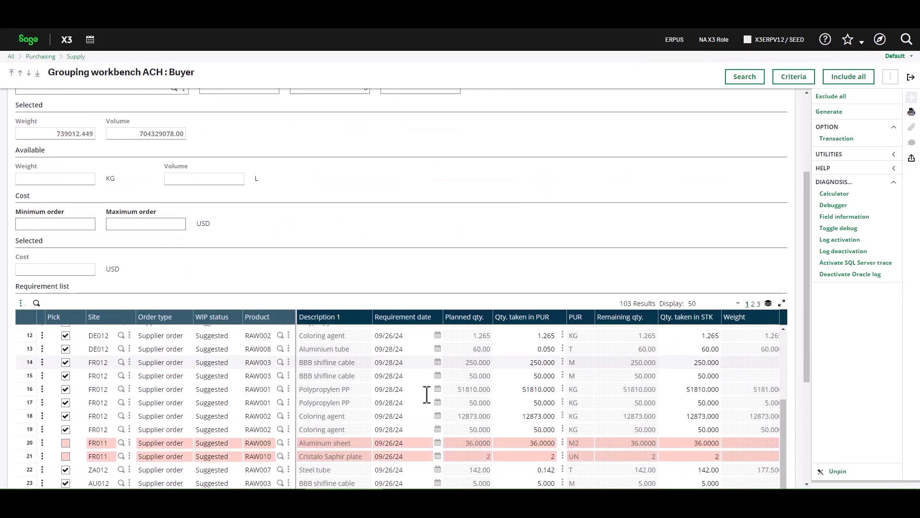
Step: Review row 15's purchase quantity and requirement date, keeping 09/28/24
click(548, 376)
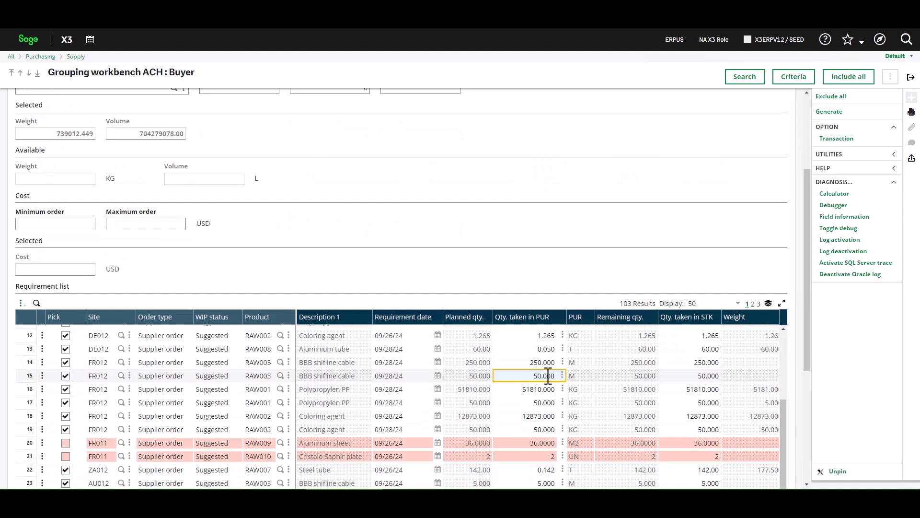
click(437, 376)
click(437, 375)
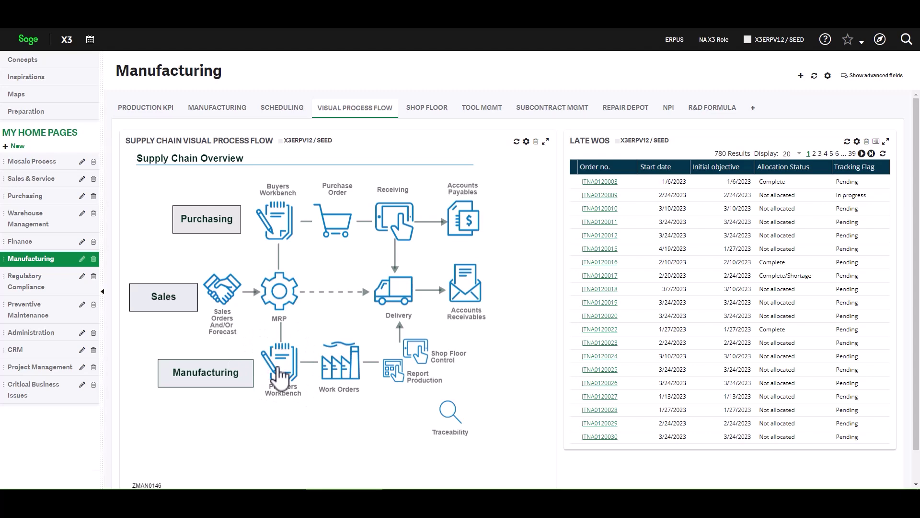
Step: Load site NA012's work orders to process in the Planners Workbench
click(277, 369)
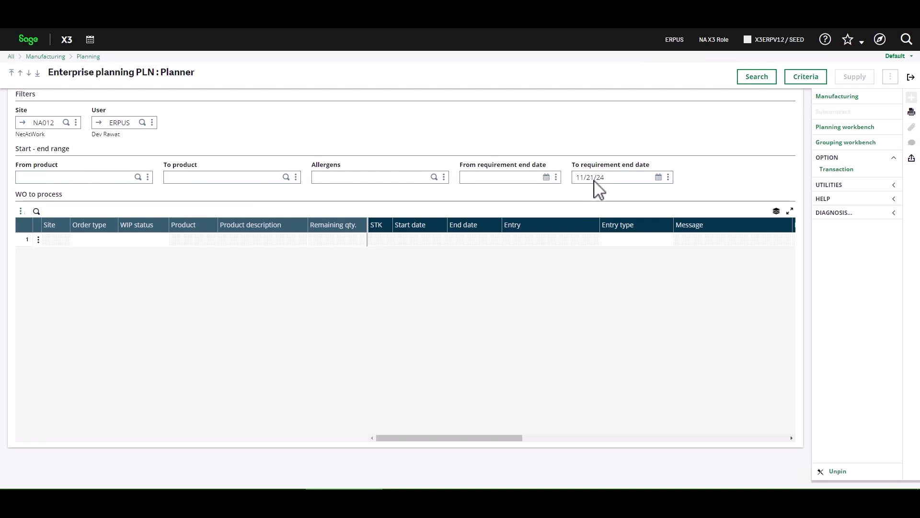
click(760, 81)
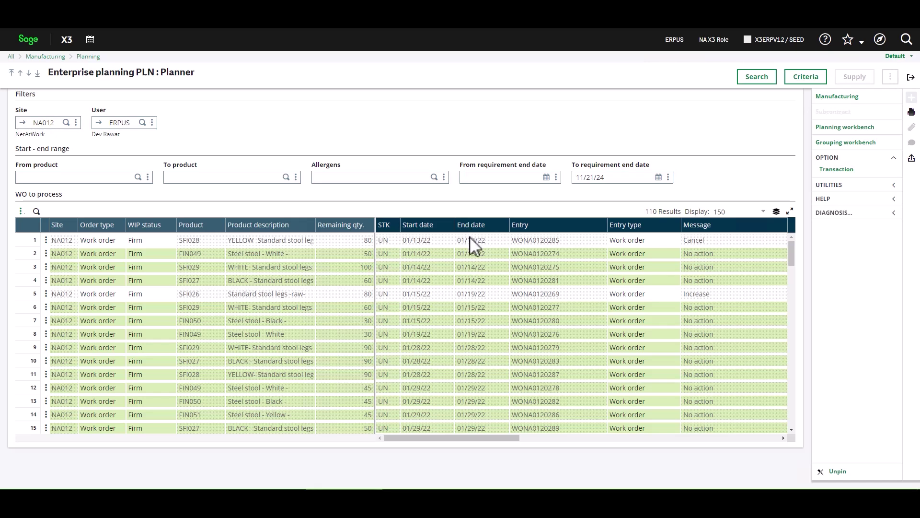
click(473, 294)
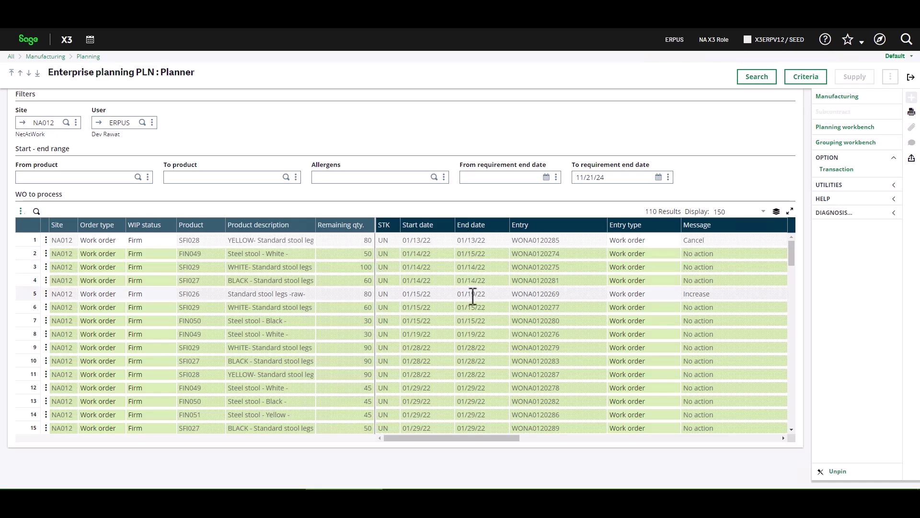
click(716, 295)
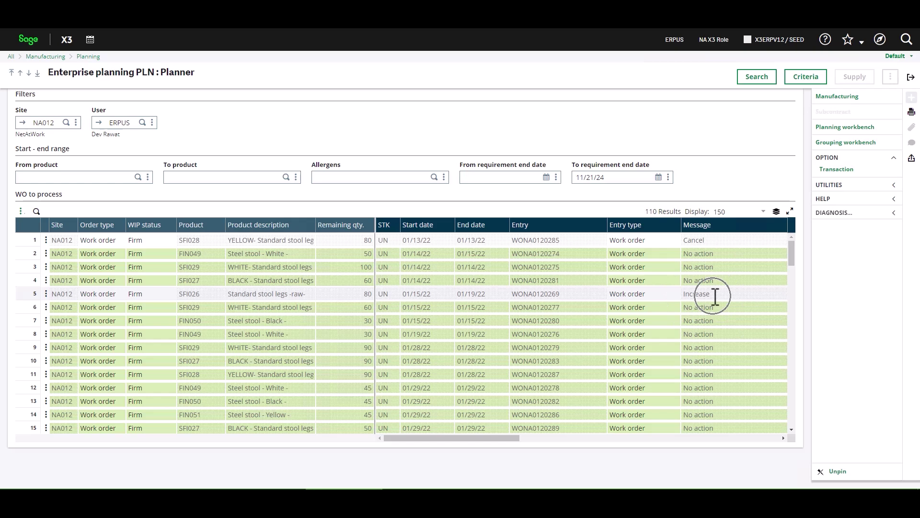